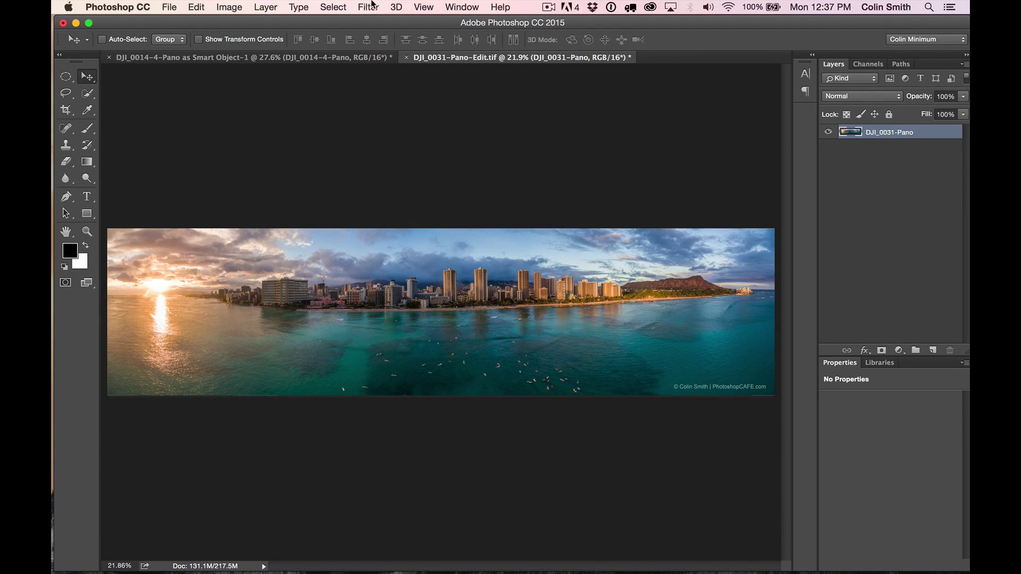
Warm the panorama with Camera Raw Filter at Temperature +24, then undo to compare.
left_click(368, 6)
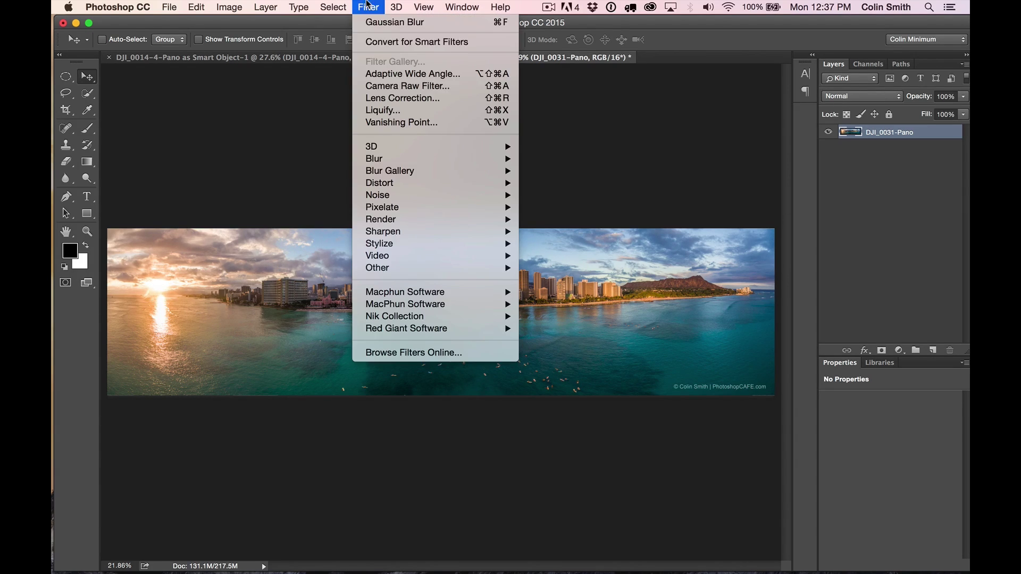
left_click(377, 88)
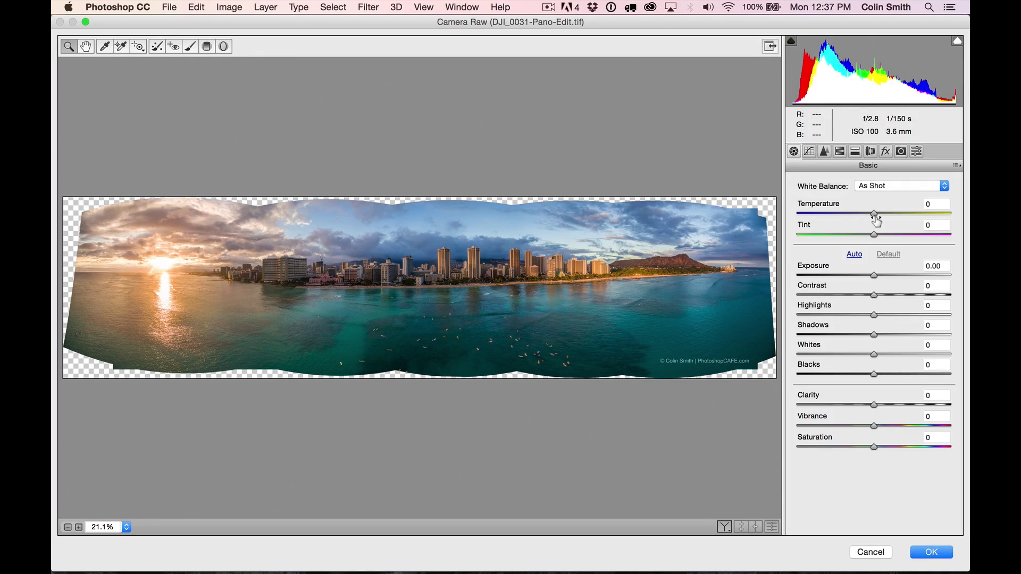
left_click_drag(870, 209, 892, 210)
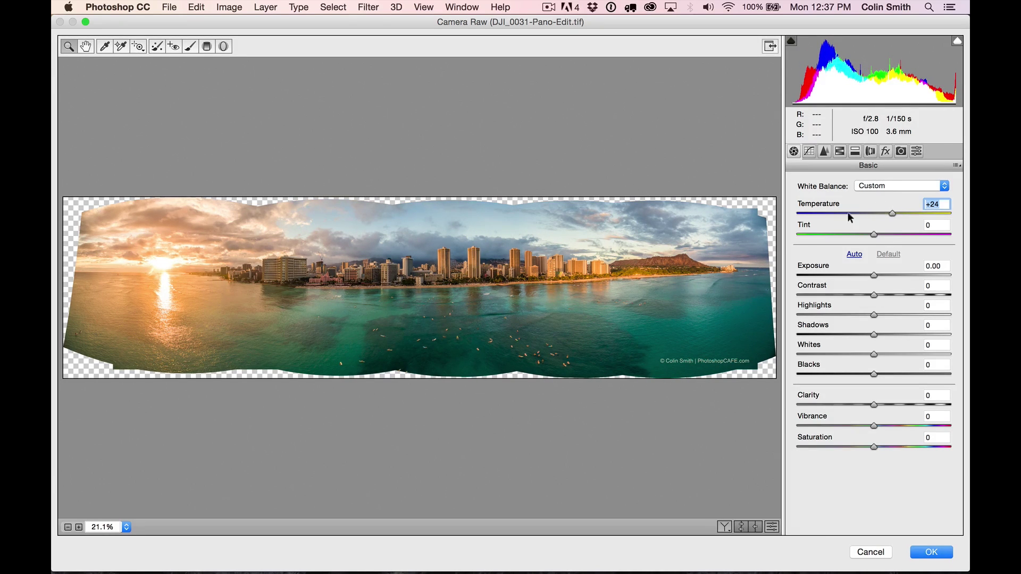
left_click(925, 552)
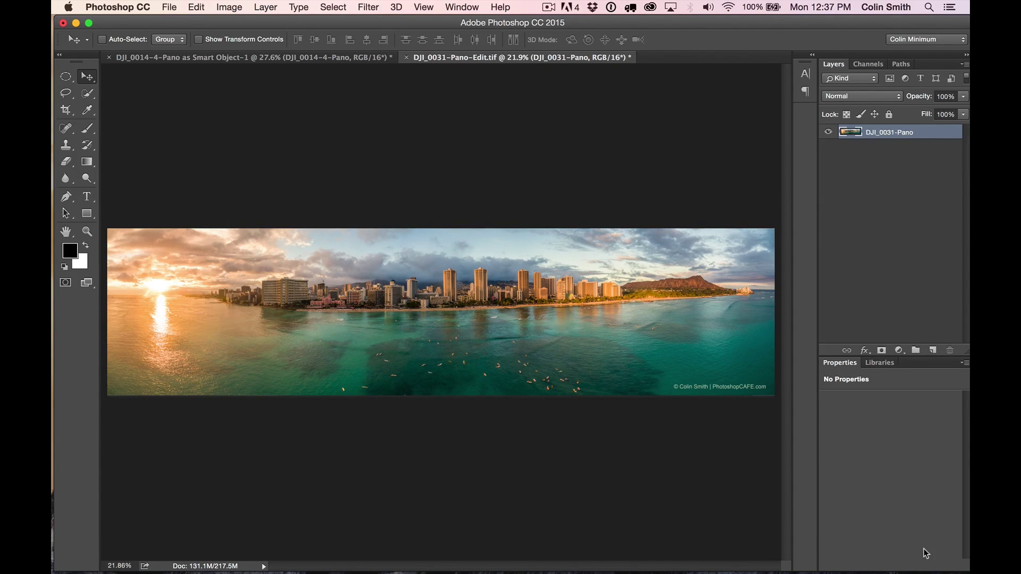
key("super+z")
key("super+z")
Fade the last Camera Raw Filter to Overlay mode at 16% opacity.
left_click(197, 5)
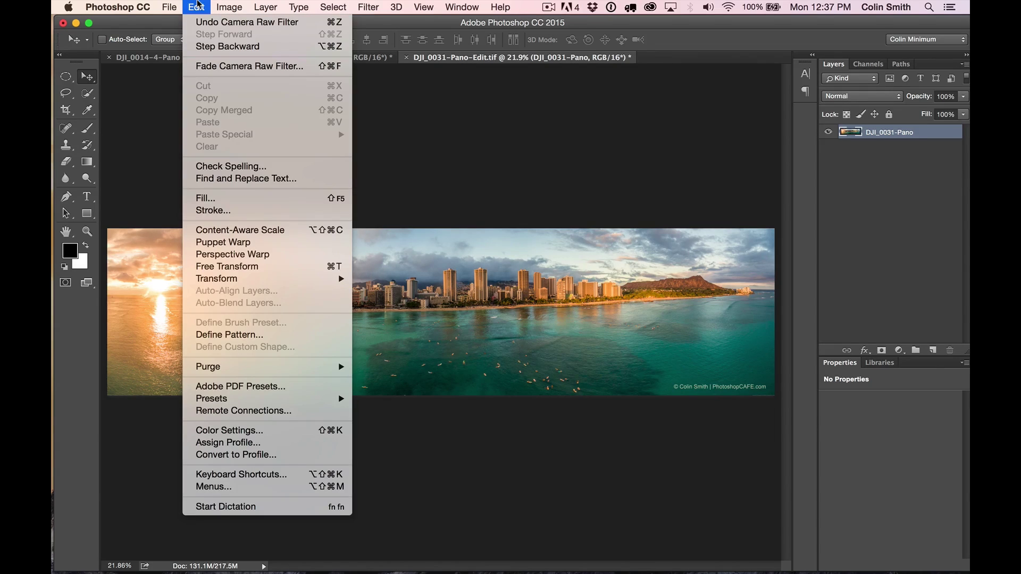
left_click(211, 67)
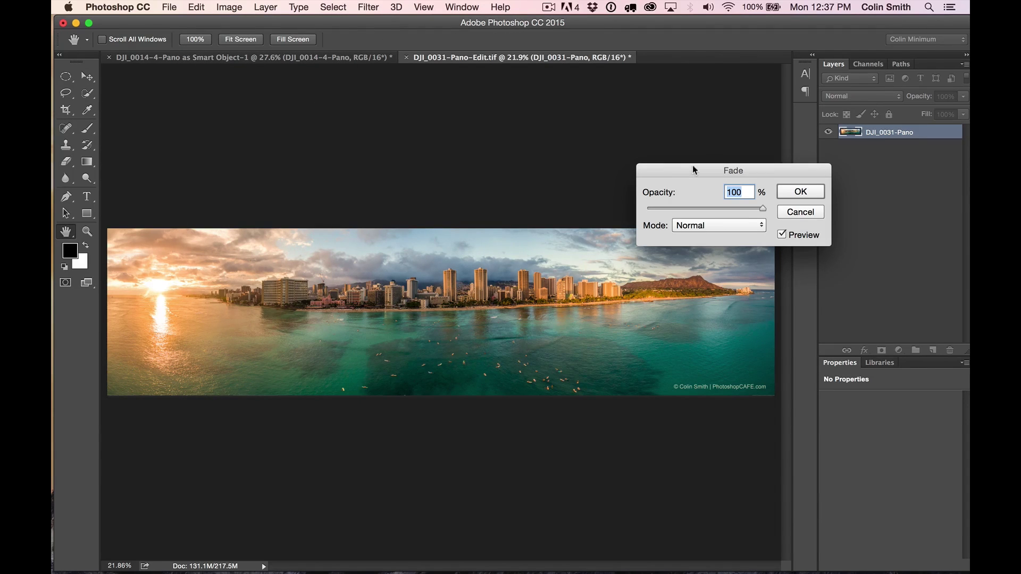
left_click_drag(692, 165, 461, 110)
left_click_drag(523, 150, 490, 152)
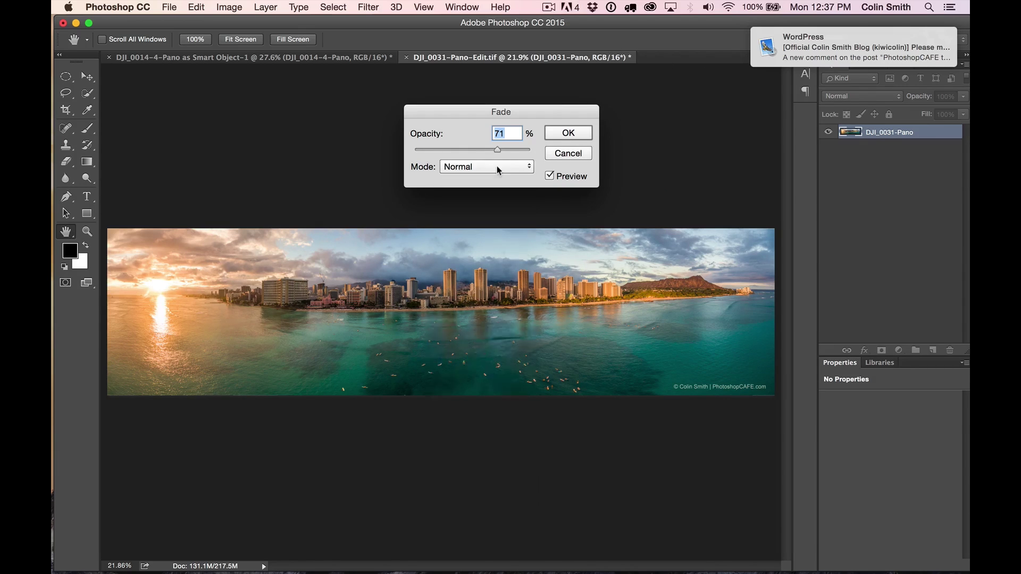
left_click(499, 171)
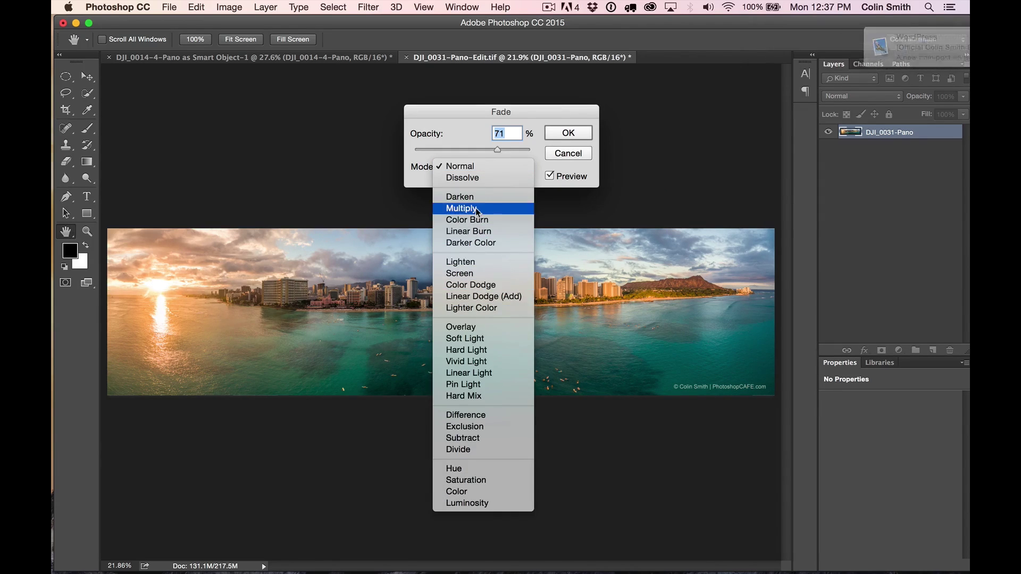
left_click(477, 329)
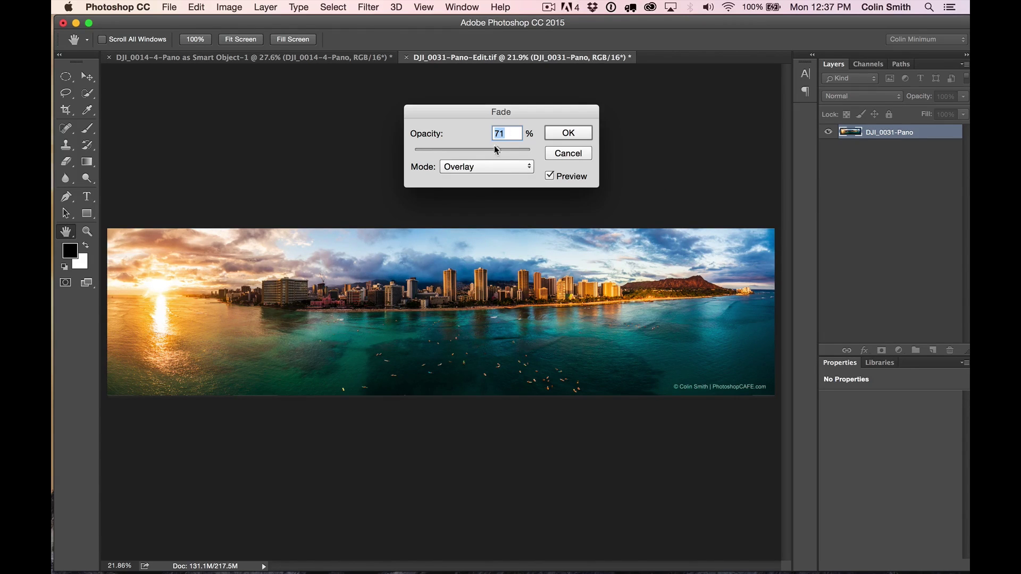
left_click_drag(497, 150, 434, 152)
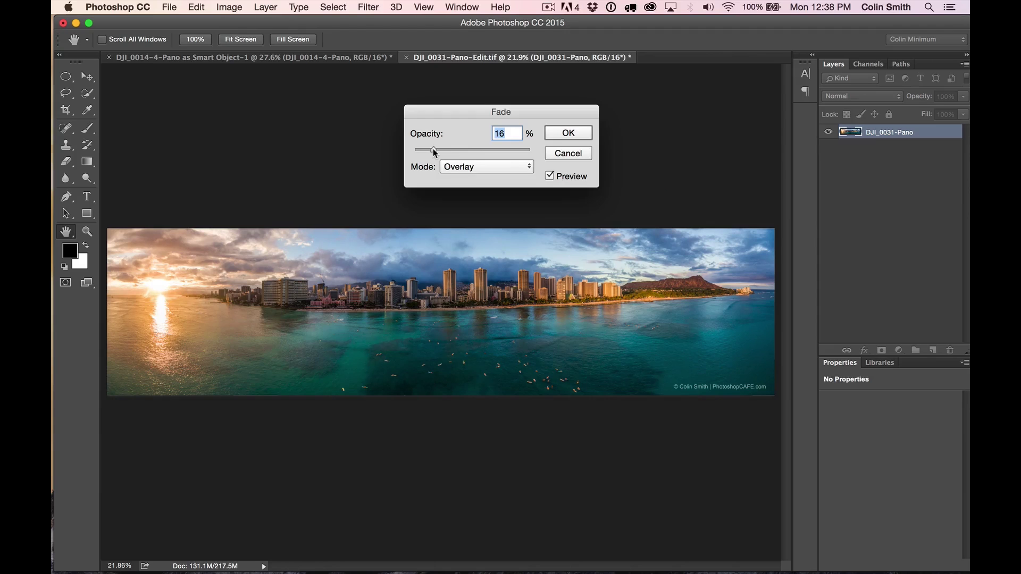
left_click(566, 133)
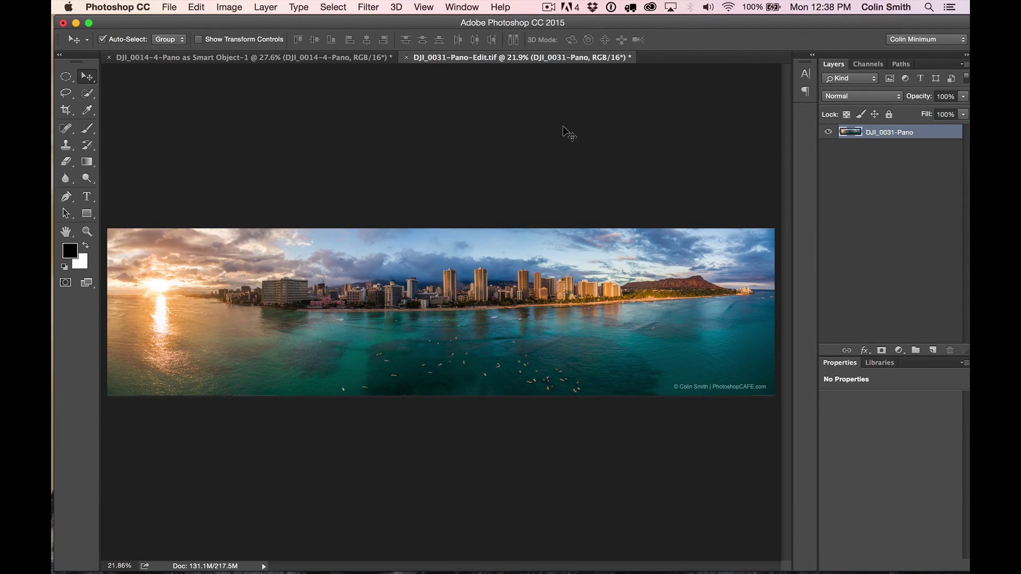
Undo the faded filter and convert the DJI_0031-Pano layer into an embedded smart object.
key("super+z")
right_click(885, 132)
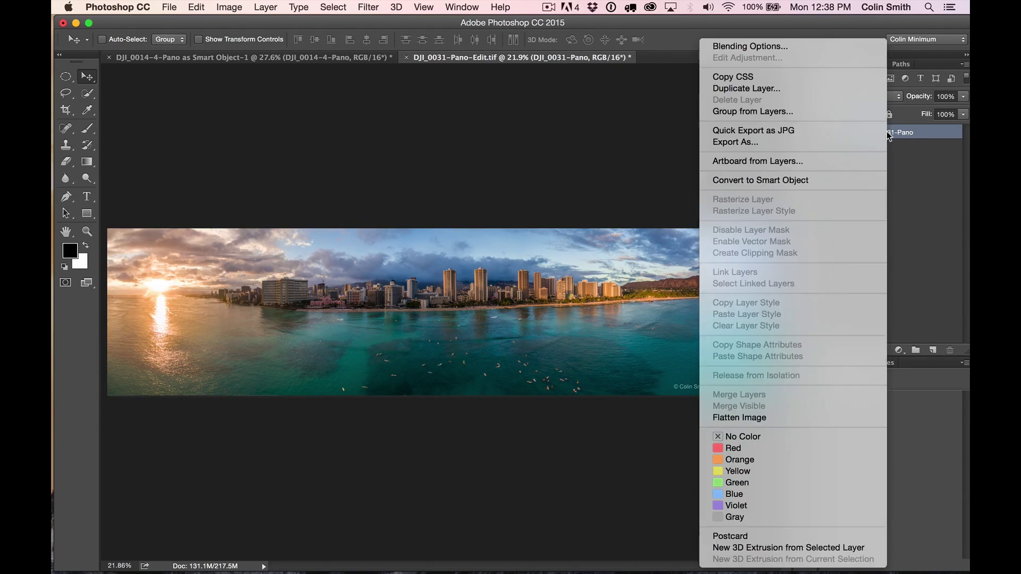
left_click(799, 181)
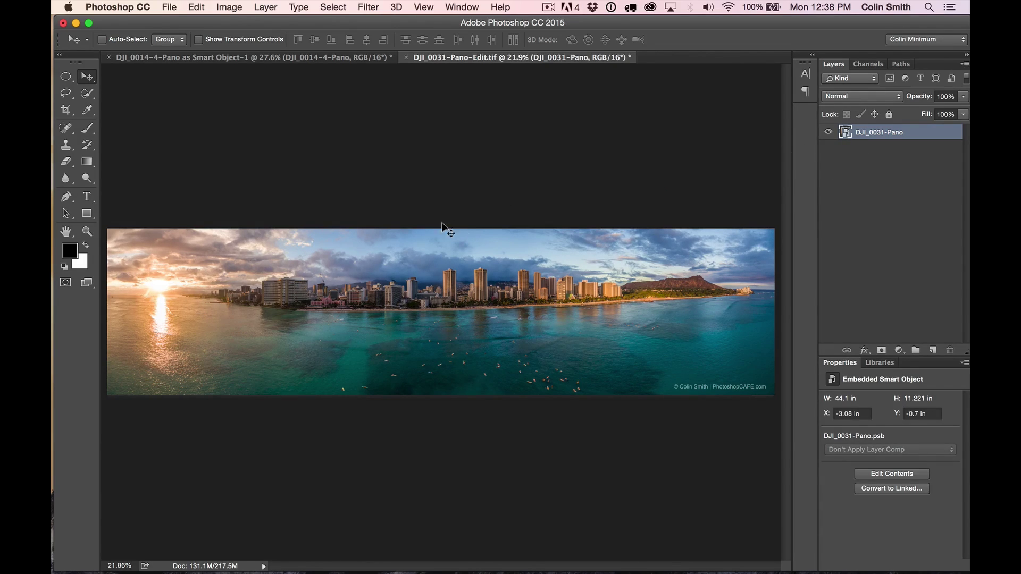
Apply a Camera Raw smart filter with Temperature +34 to the DJI_0031-Pano smart object.
left_click(368, 9)
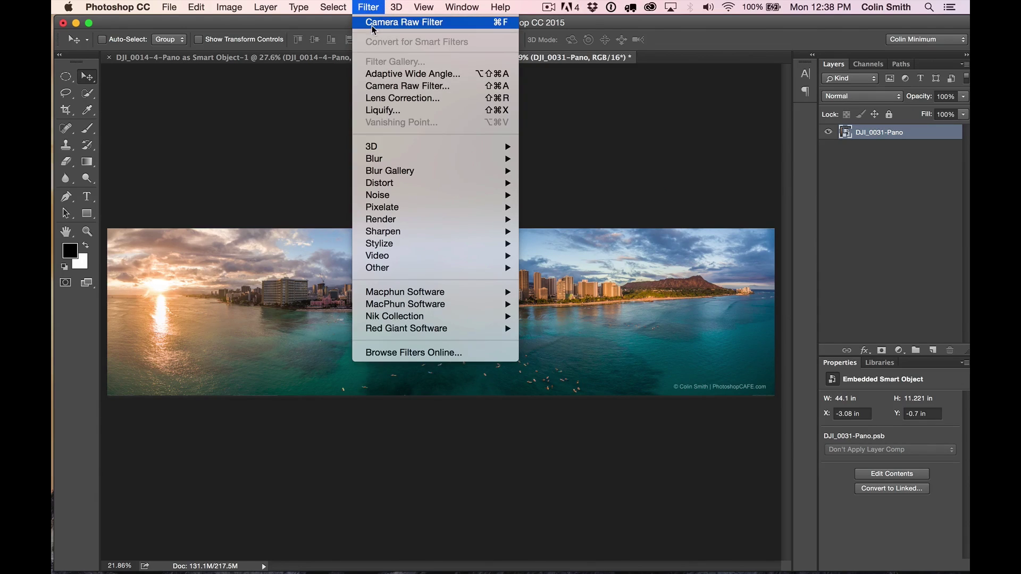
left_click(372, 24)
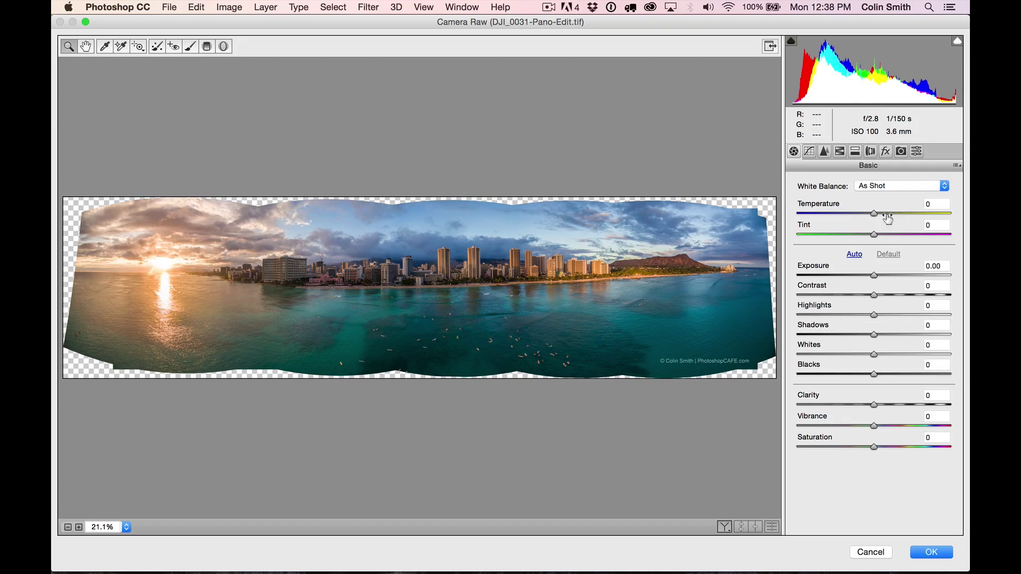
left_click_drag(874, 214, 900, 213)
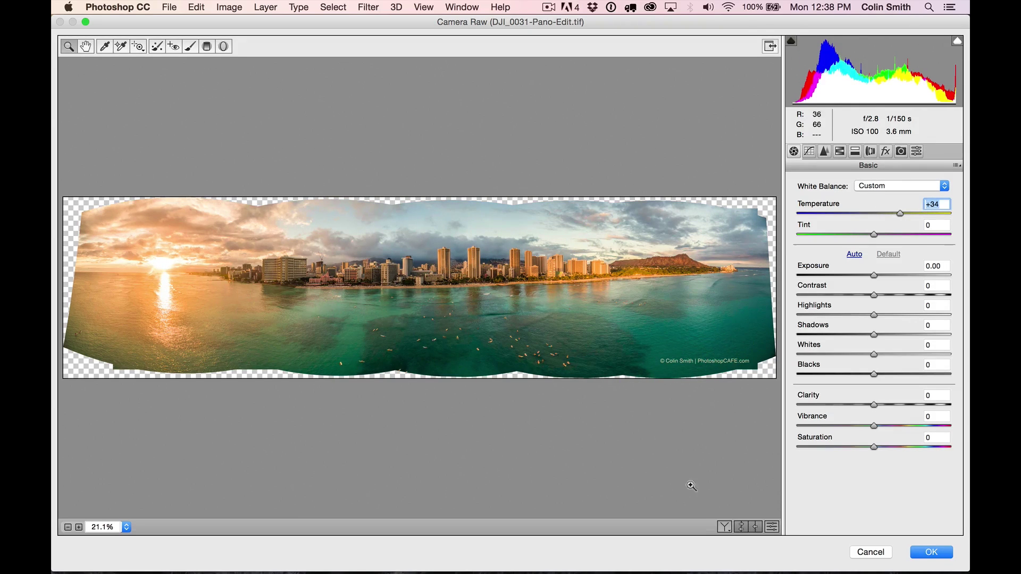
left_click(927, 552)
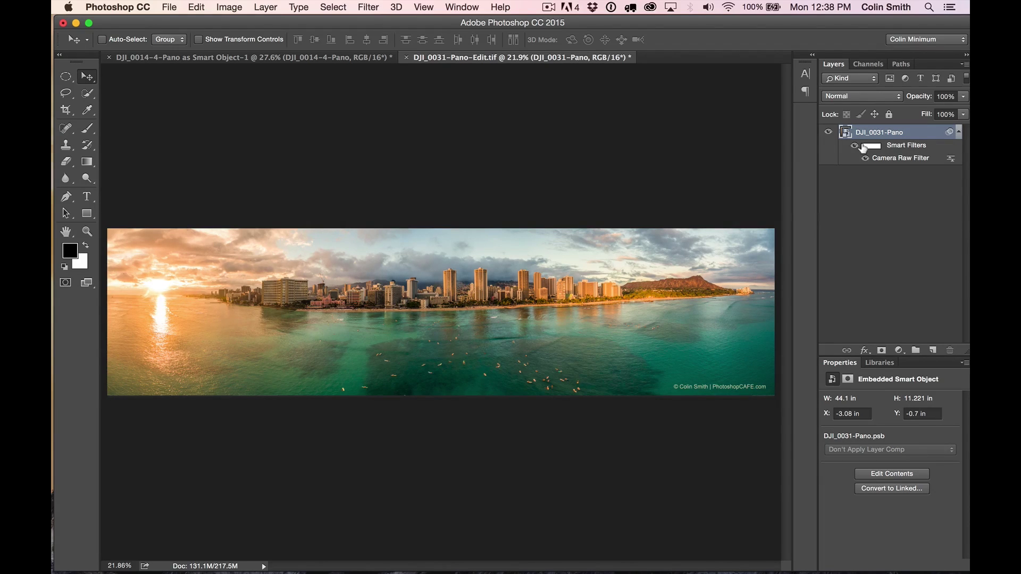
Set the Camera Raw smart filter's blending options to Soft Light mode at 15% opacity.
double_click(949, 157)
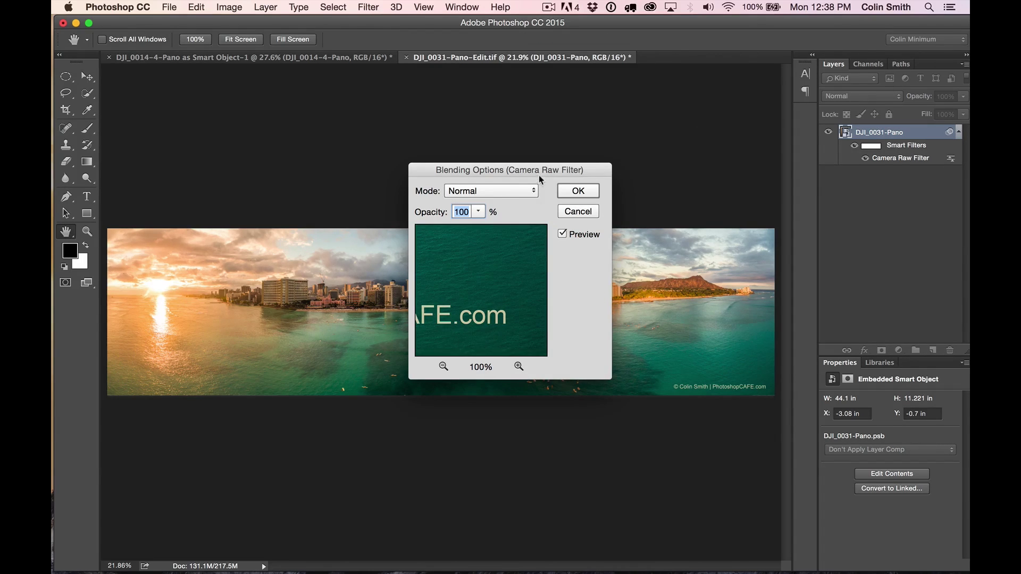
left_click_drag(541, 175, 725, 59)
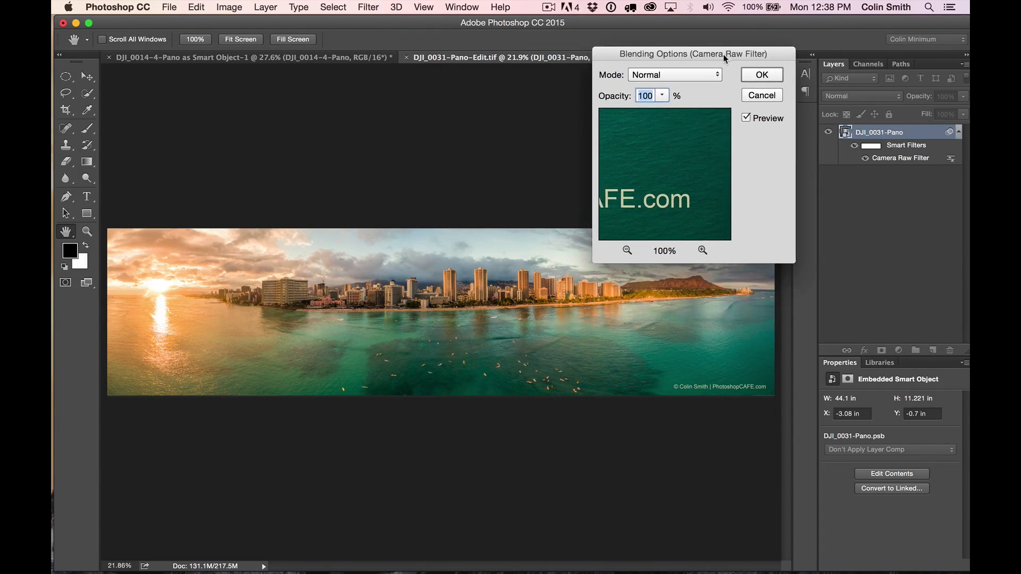
left_click(662, 95)
left_click_drag(664, 117, 625, 116)
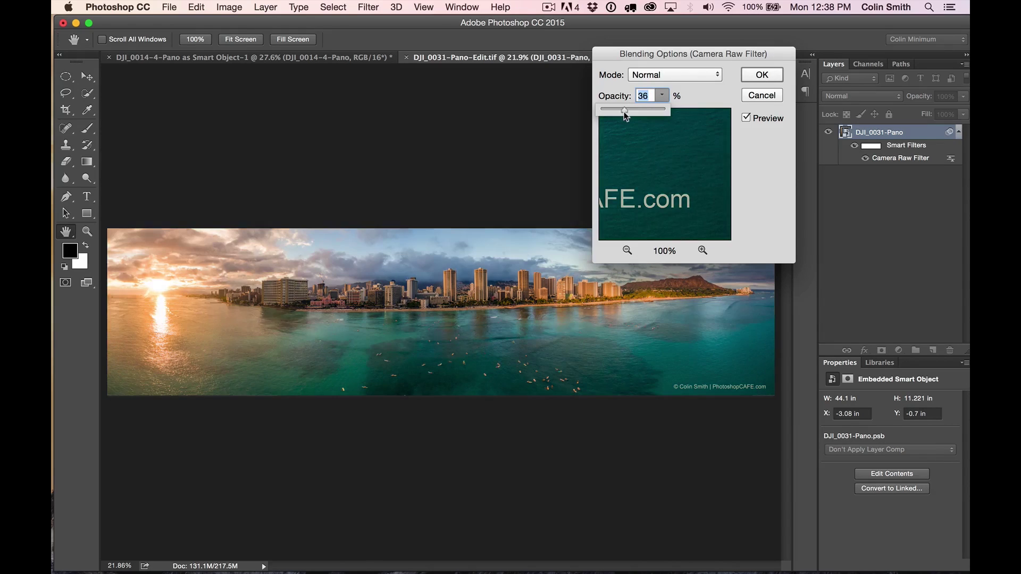
left_click(676, 78)
left_click(665, 246)
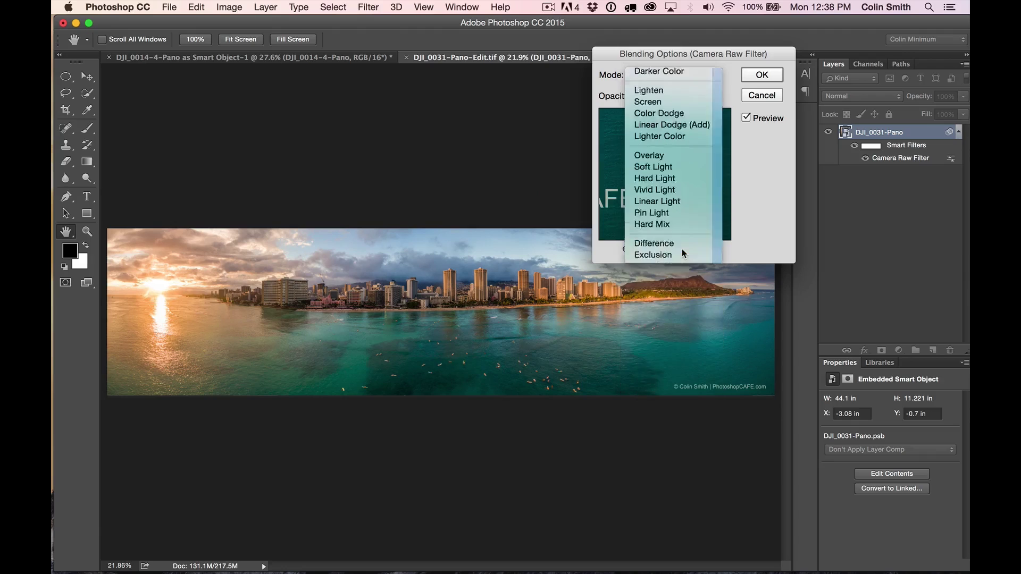
left_click(662, 95)
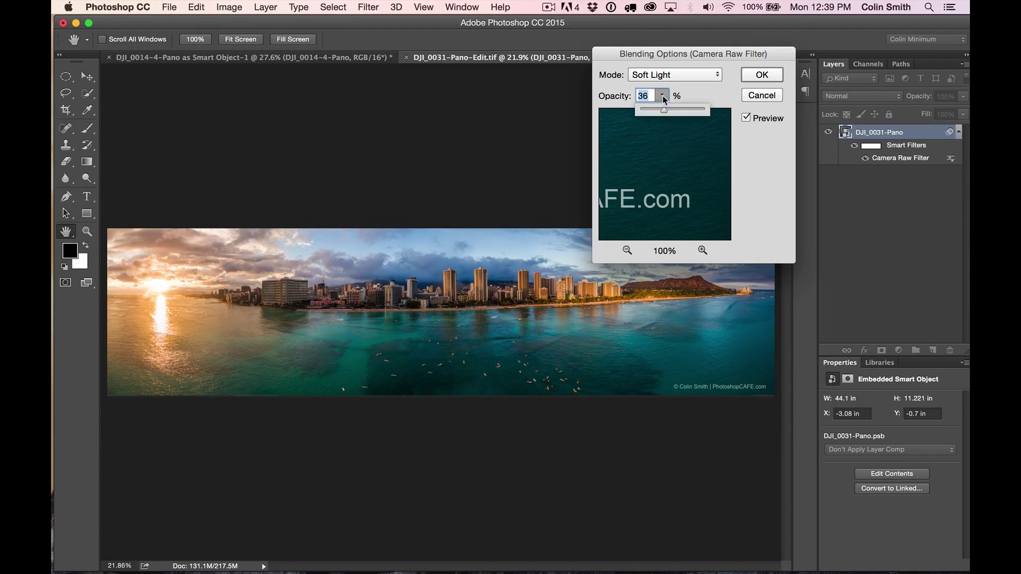
mouse_move(662, 110)
left_mouse_down()
mouse_move(645, 114)
mouse_move(689, 114)
mouse_move(652, 115)
left_mouse_up()
left_click(765, 75)
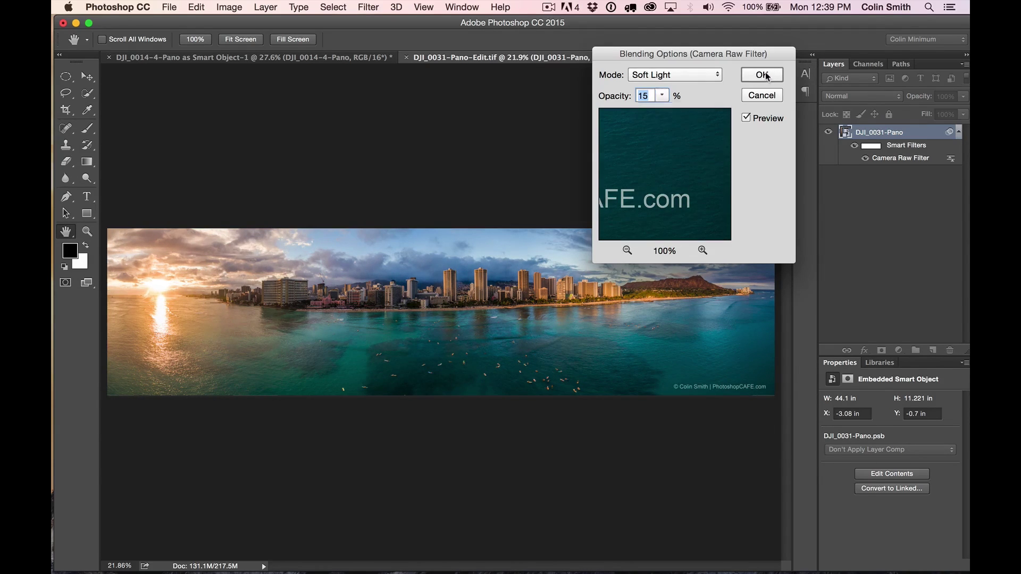
left_click(763, 74)
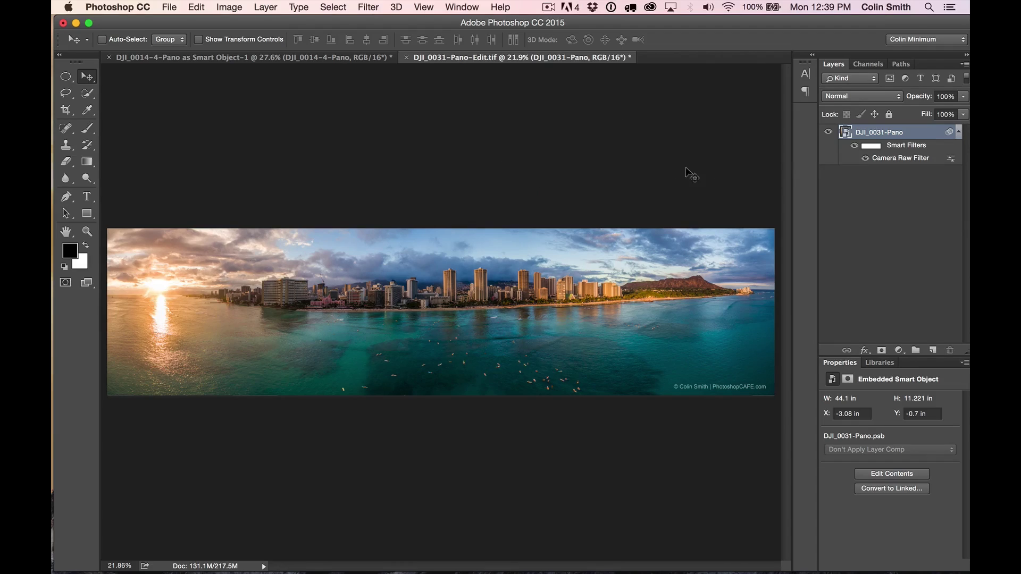